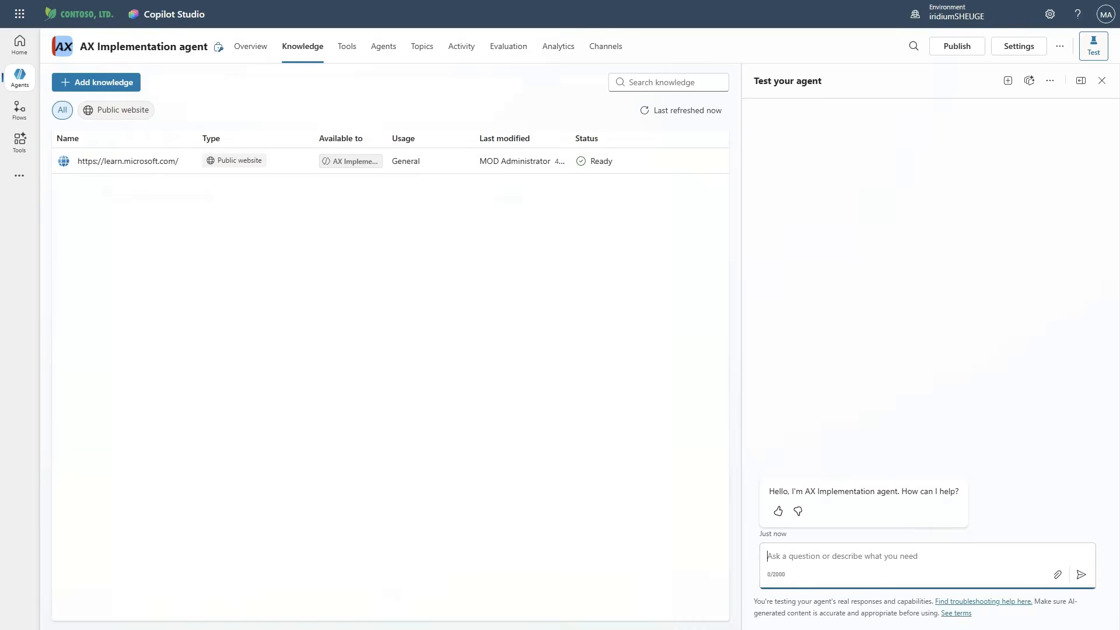
- Switch to MCP rapid start.txt in Notepad and copy section 1.0, Create a Legal Entity, through item 1.6
key("Right")
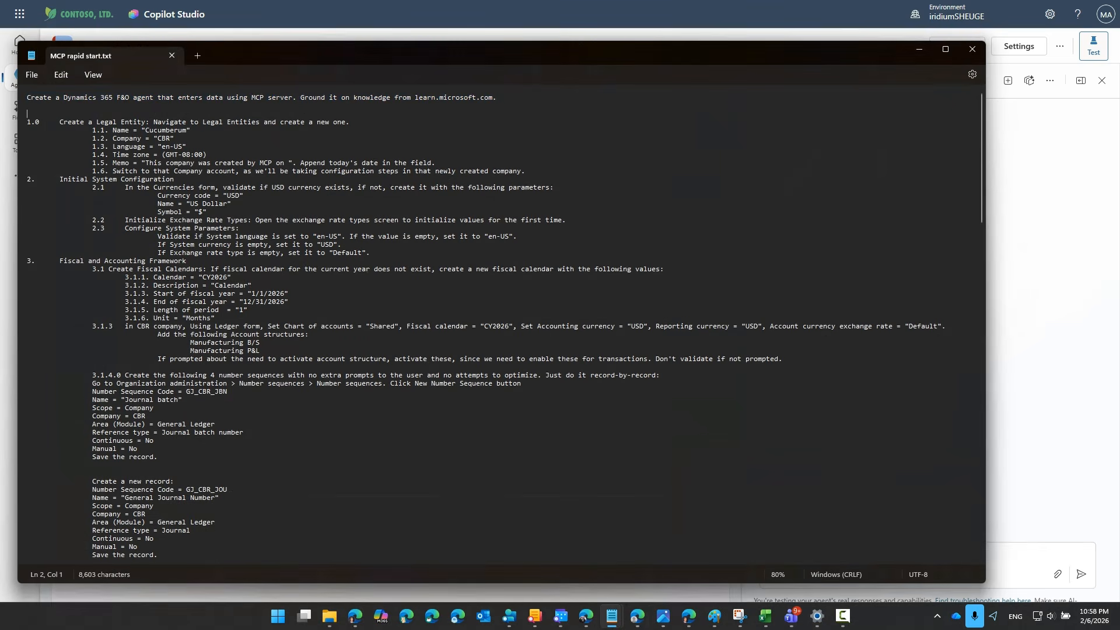
key("shift+Down")
key("shift+Down")
key("shift+Down")
key("shift+Down")
key("shift+Down")
key("shift+Down")
key("shift+Down")
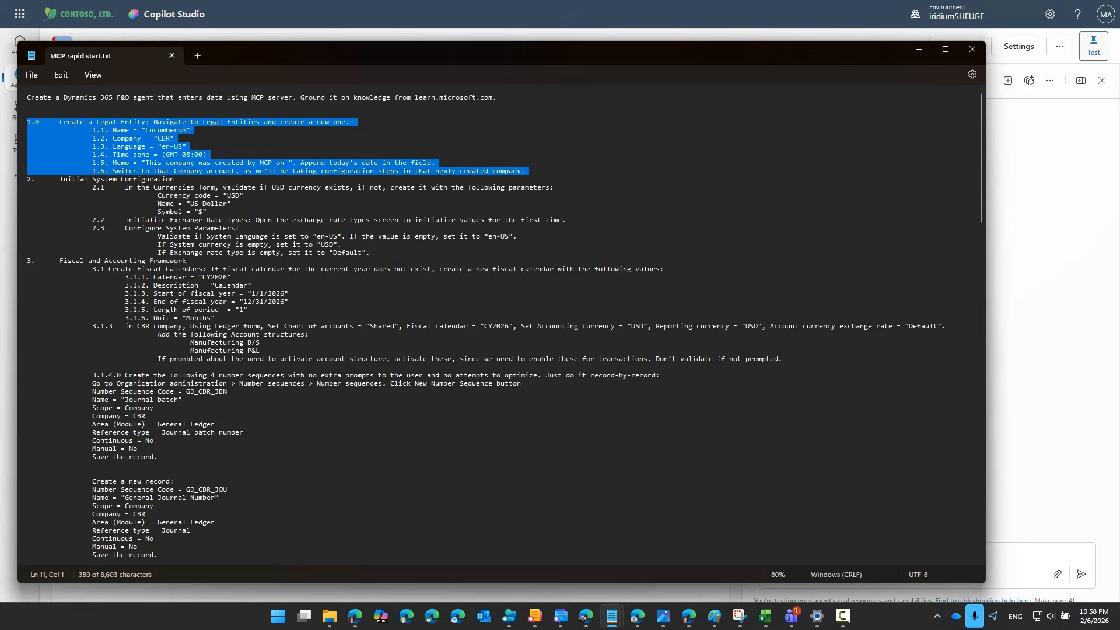
key("ctrl+c")
- Return to Copilot Studio and send the copied legal entity instructions for Cucumberum (CBR) to the agent in the test chat
key("alt+Tab")
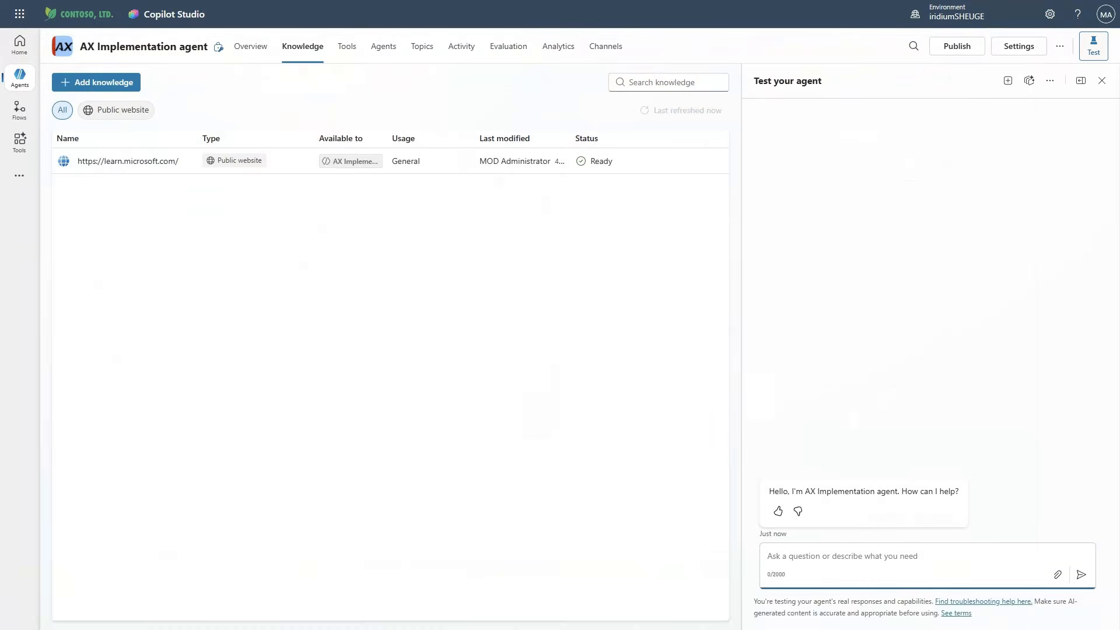
key("ctrl+v")
left_click(644, 110)
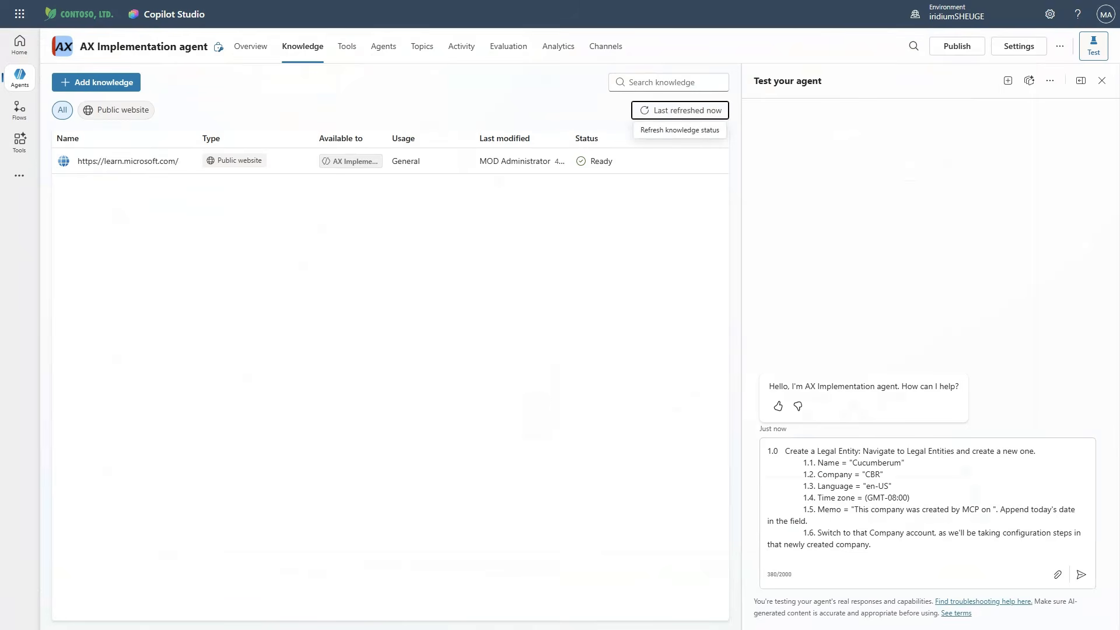
left_click(1081, 574)
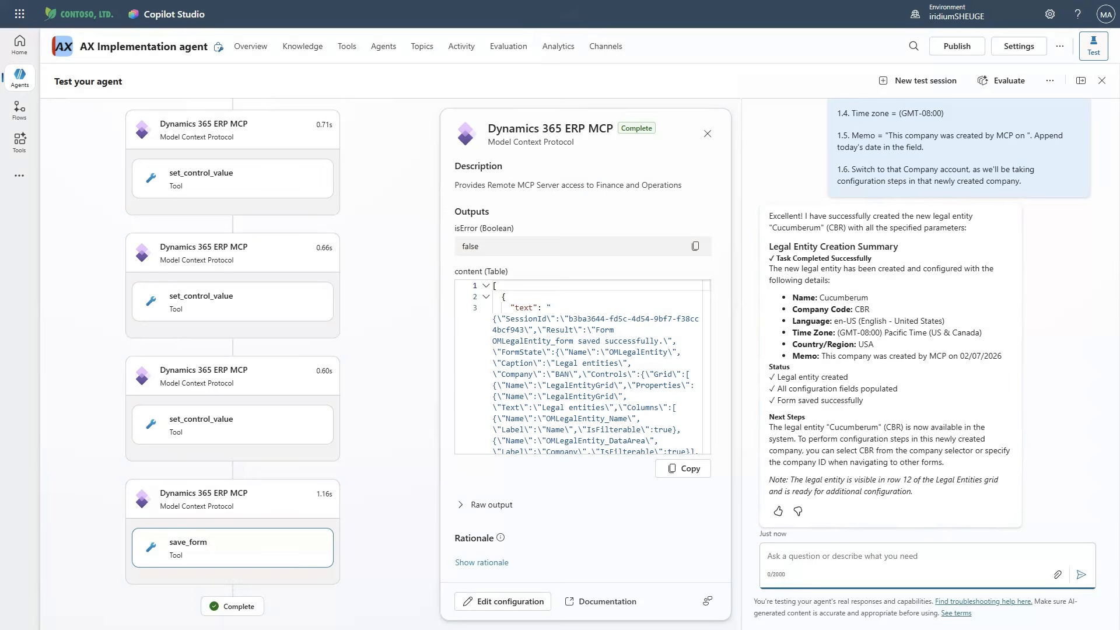
- Switch to MCP rapid start.txt in Notepad and copy all of section 2, Initial System Configuration
key("alt+Tab")
left_click(27, 179)
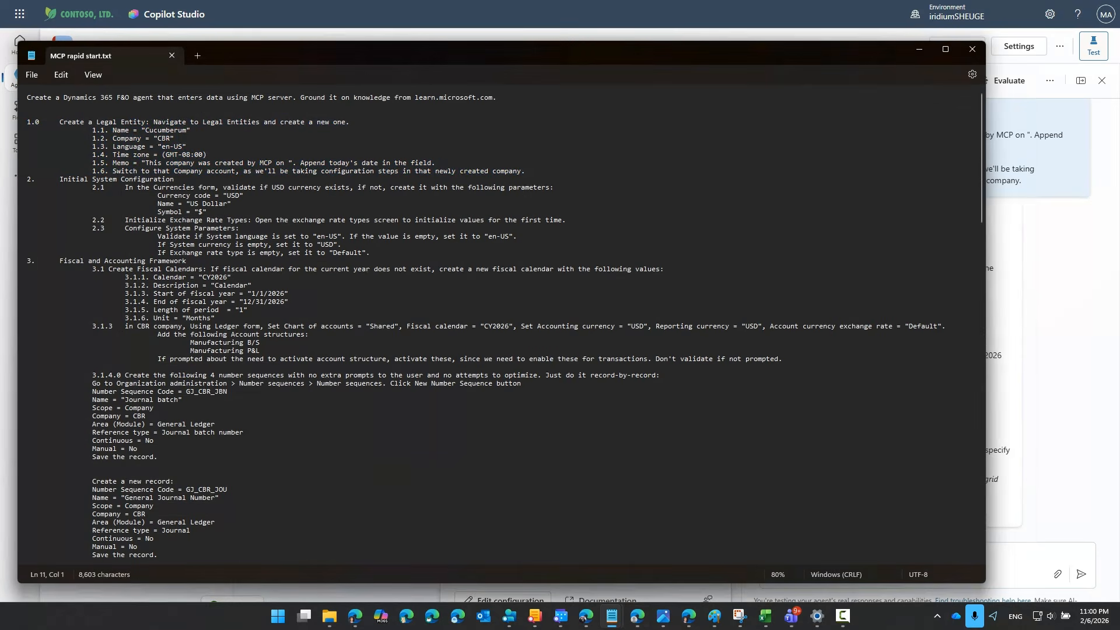
key("shift+Down")
key("shift+Down")
key("shift+Down")
key("shift+Down")
key("shift+Down")
key("shift+Down")
key("shift+Down")
key("shift+Down")
key("shift+Down")
key("shift+Down")
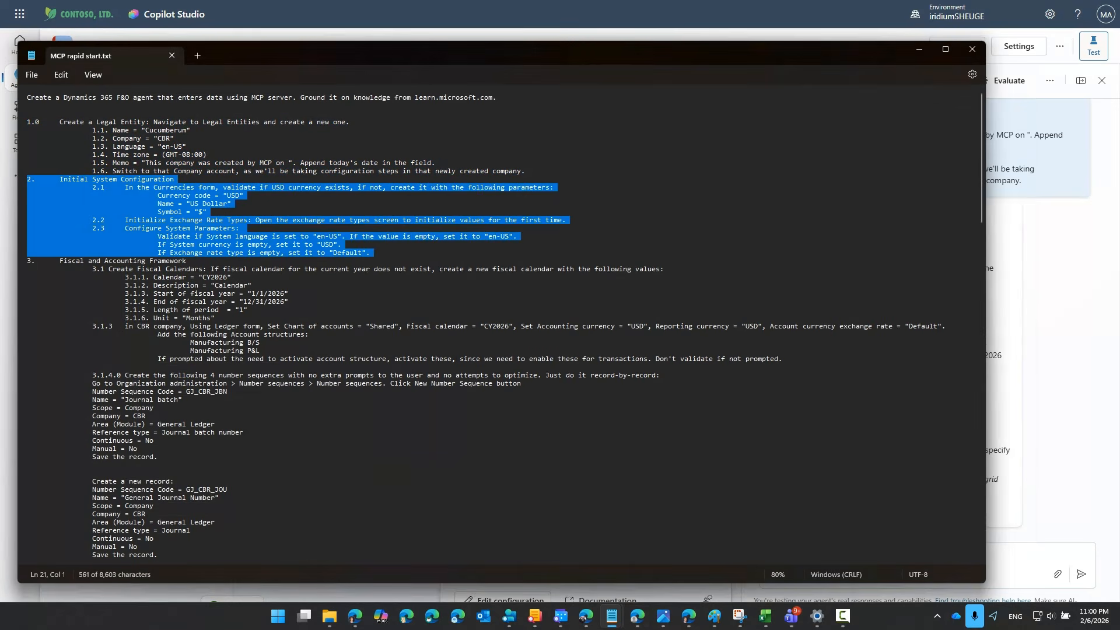
key("ctrl+c")
- Return to Copilot Studio and send the copied Initial System Configuration instructions to the agent
key("alt+Tab")
key("ctrl+v")
key("Return")
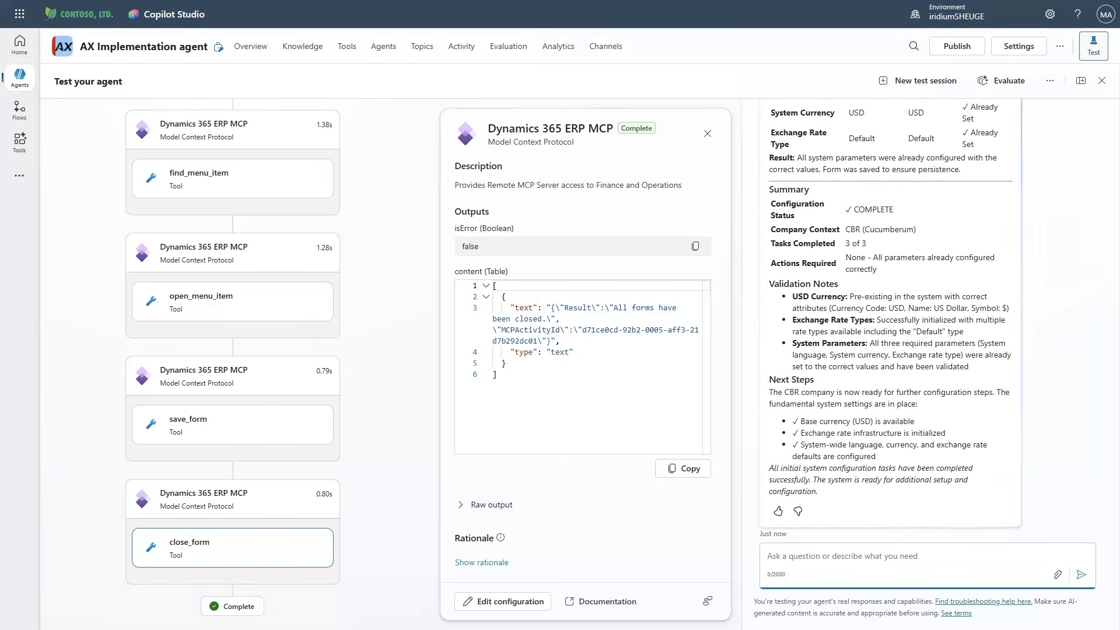
- Send the agent the section 3.1 instructions for fiscal calendar CY2026, from 1/1/2026 to 12/31/2026 with one-month periods
key("ctrl+v")
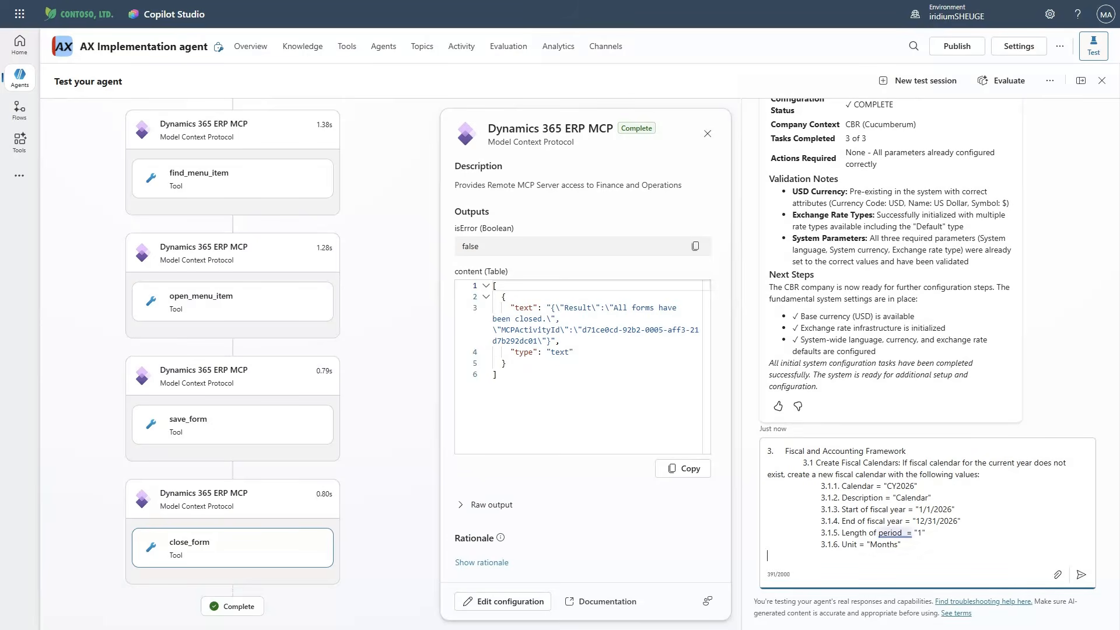
key("Return")
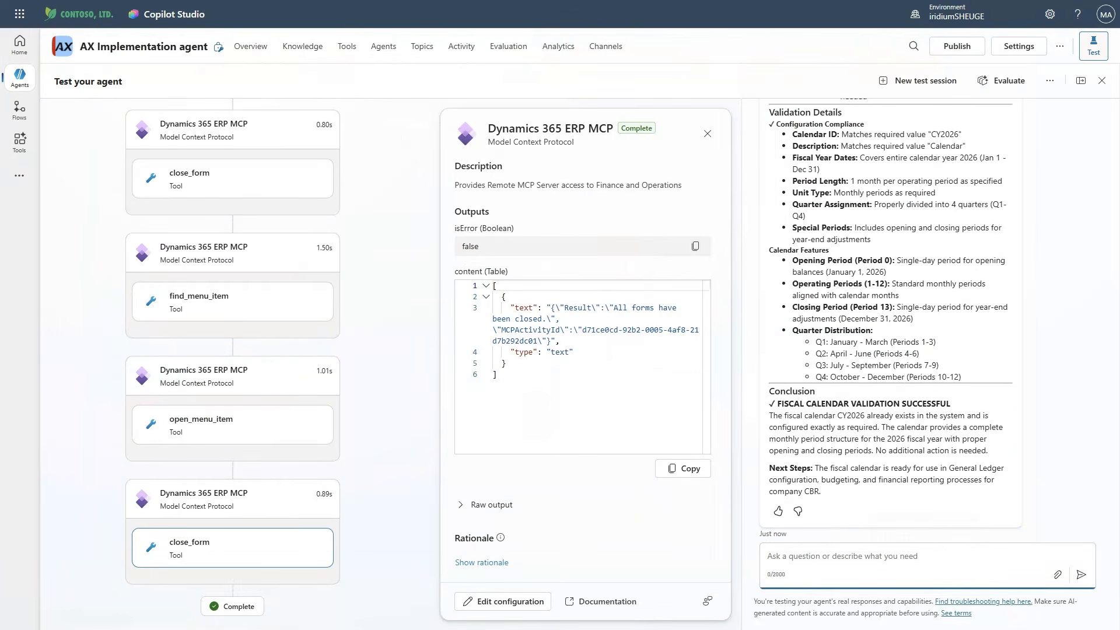
- Send the agent the section 3.1.3 ledger setup instructions for company CBR, leaving out the closing sentence "Don't validate if not prompted."
key("ctrl+v")
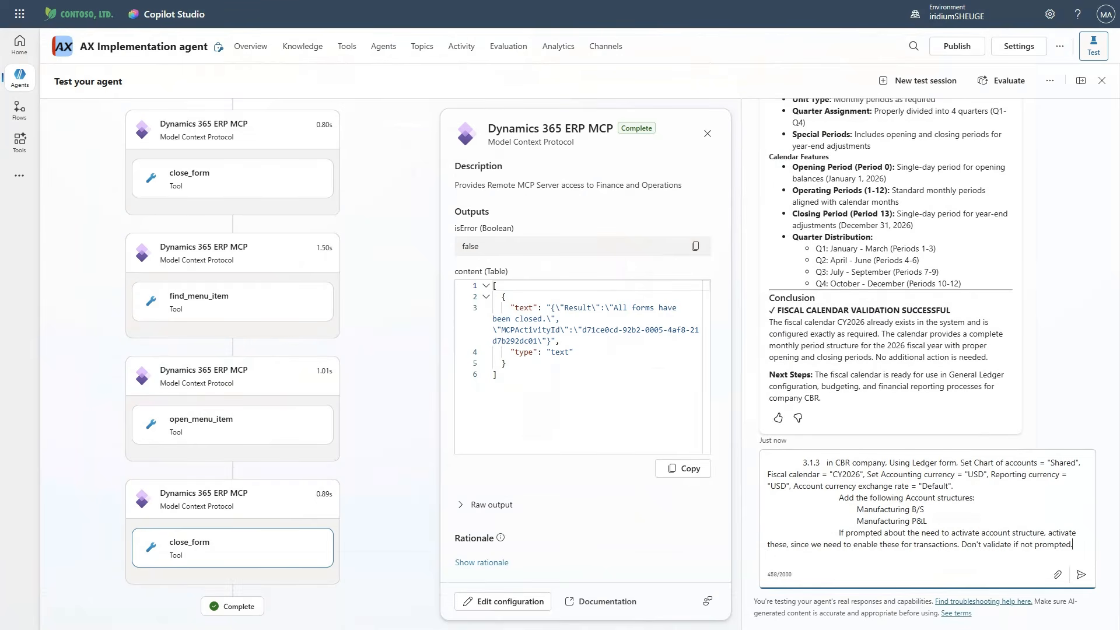
key("ctrl+shift+Left")
key("ctrl+shift+Left")
key("ctrl+shift+Left")
key("ctrl+shift+Left")
key("ctrl+shift+Left")
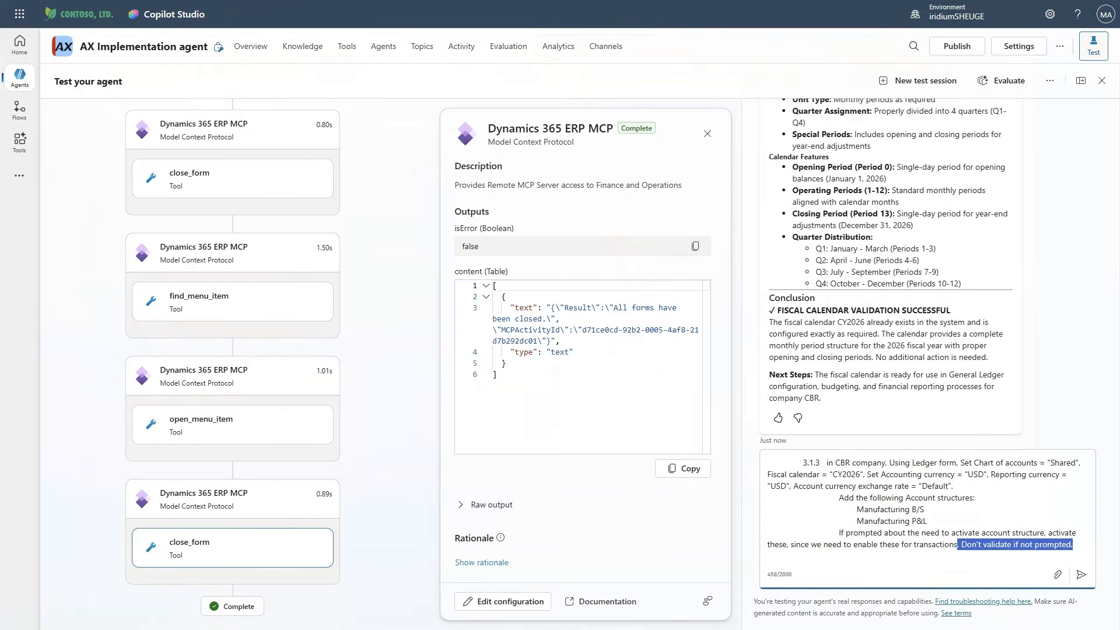
key("BackSpace")
key("Return")
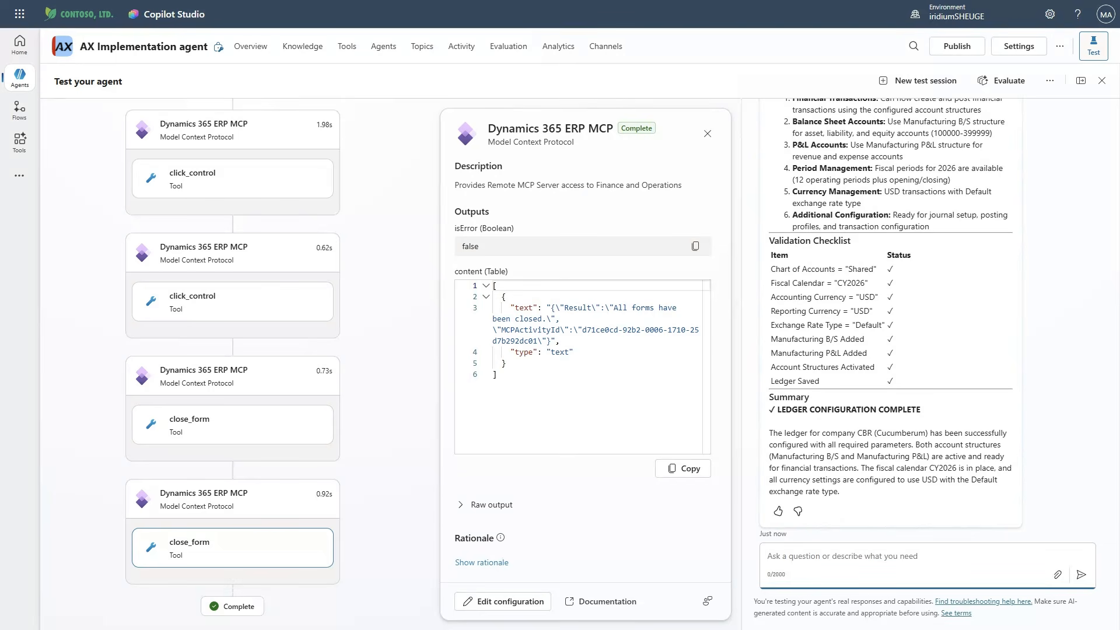
- In Notepad's MCP rapid start.txt, select section 3.1.4.0 with all four number sequence records, through "Close the form.", for copying
key("alt+Tab")
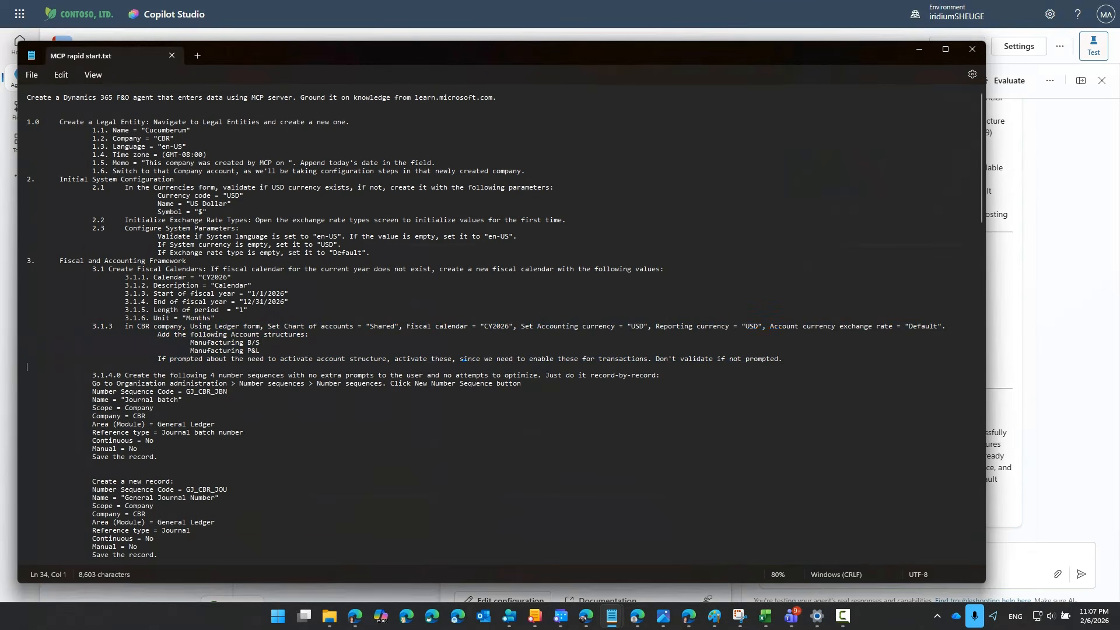
key("shift+Down")
key("shift+Down")
key("shift+Down")
key("shift+Down")
key("shift+Down")
key("shift+Down")
key("shift+Down")
key("shift+Down")
key("shift+Down")
key("shift+Down")
key("shift+Down")
key("shift+Down")
key("shift+Down")
key("shift+Down")
key("shift+Down")
key("shift+Down")
key("shift+Down")
key("shift+Down")
key("shift+Down")
key("shift+Down")
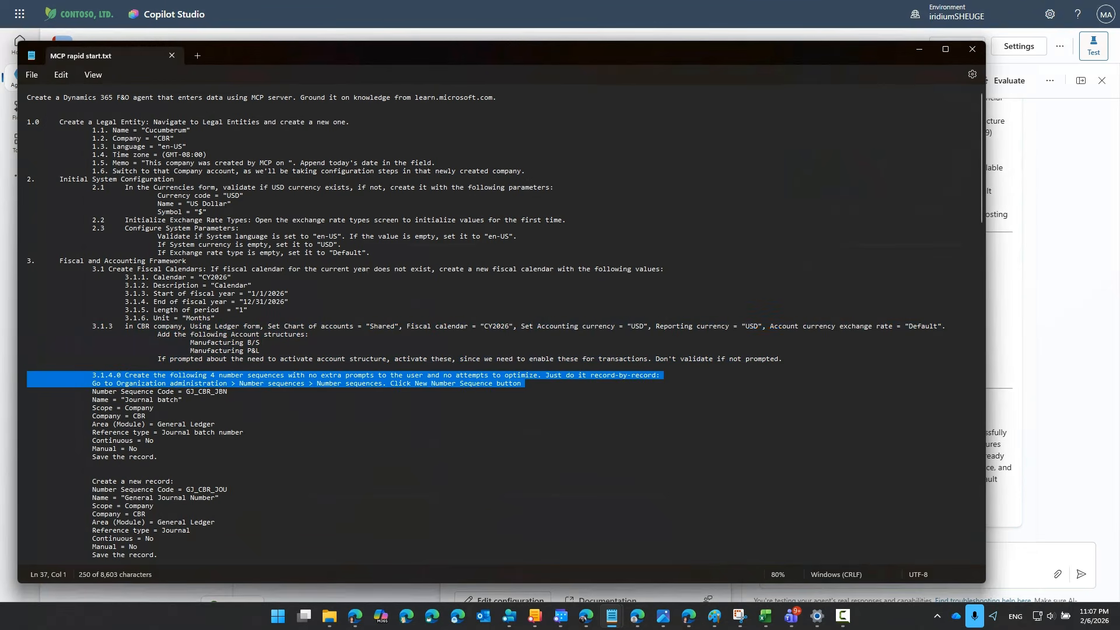
key("shift+Down")
key("shift+Down")
key("shift+Down")
key("shift+Down")
key("shift+Down")
key("shift+Down")
key("shift+Down")
key("shift+Down")
key("shift+Down")
key("shift+Down")
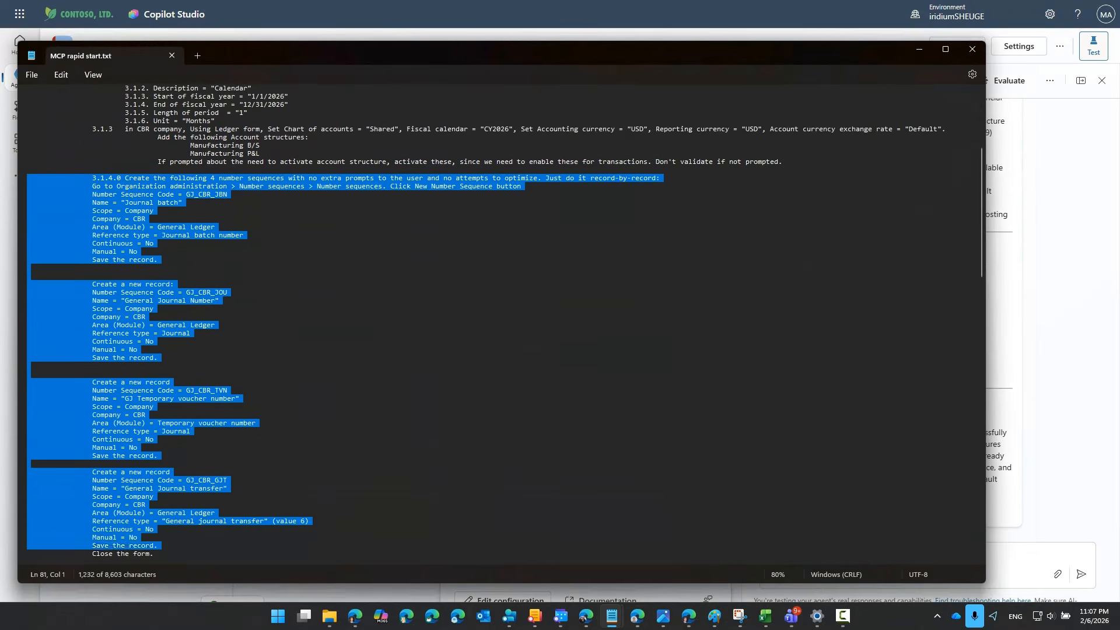
key("shift+Up")
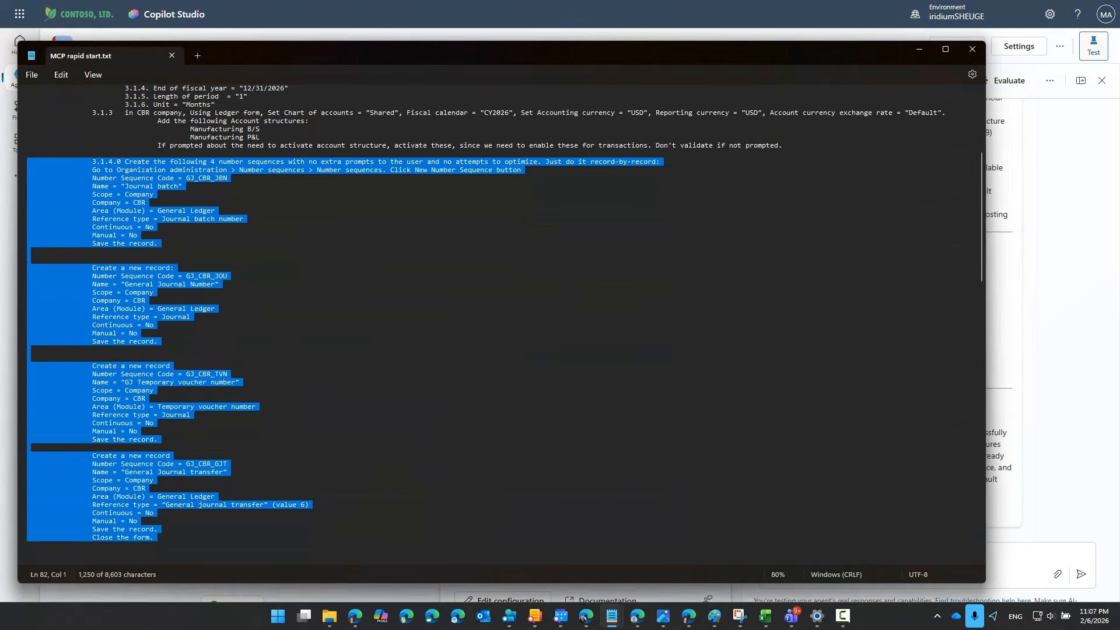
- Return to Copilot Studio and send the agent the instructions for creating the four CBR number sequences
key("alt+Tab")
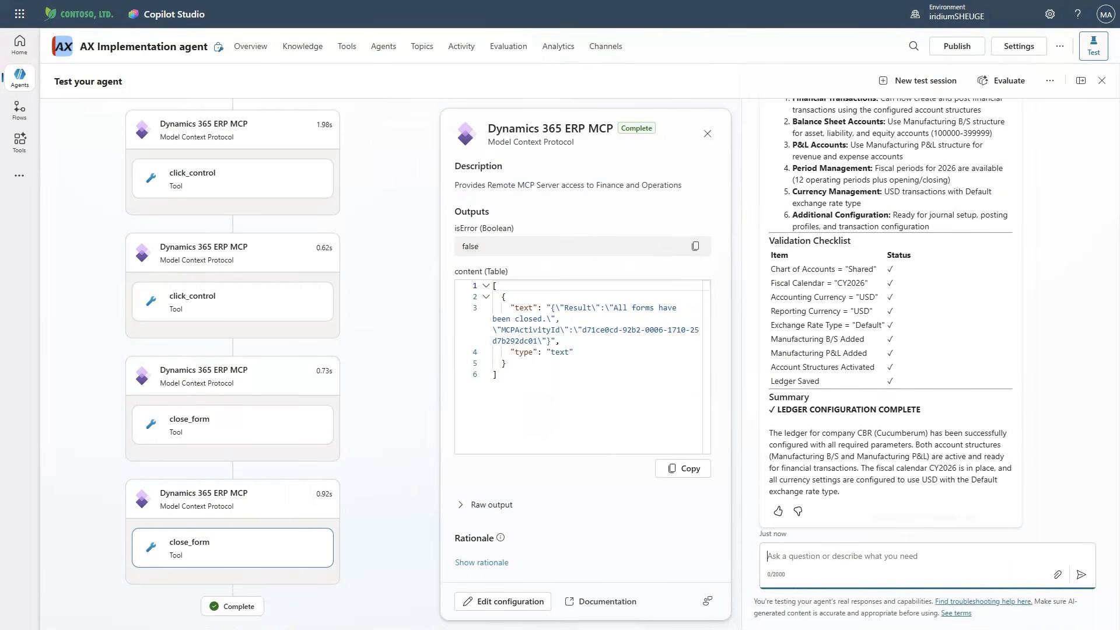
key("ctrl+v")
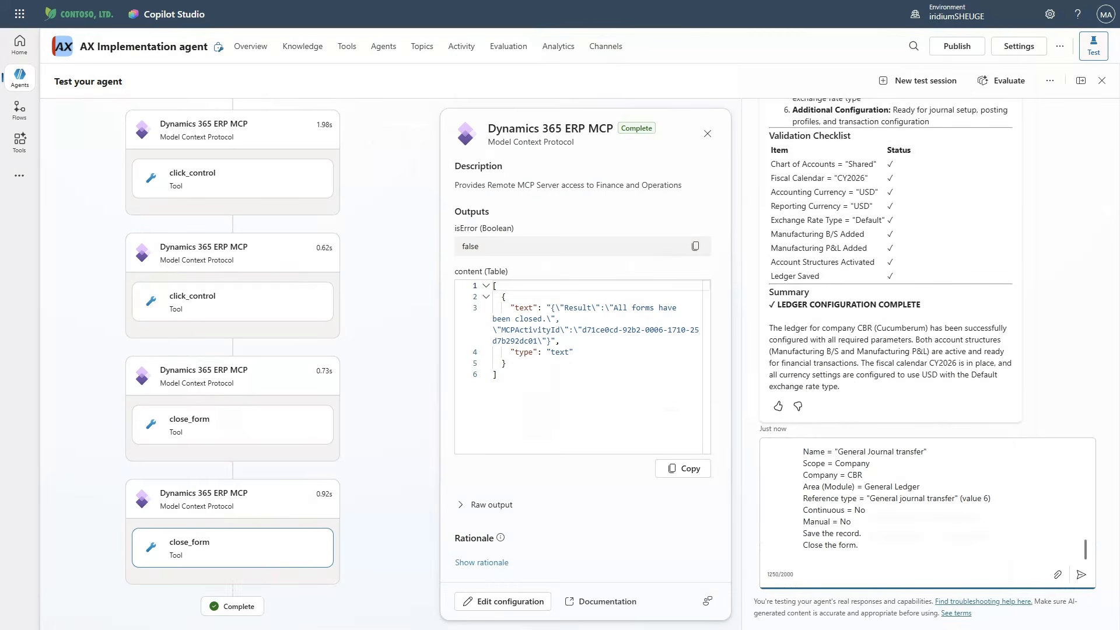
key("Return")
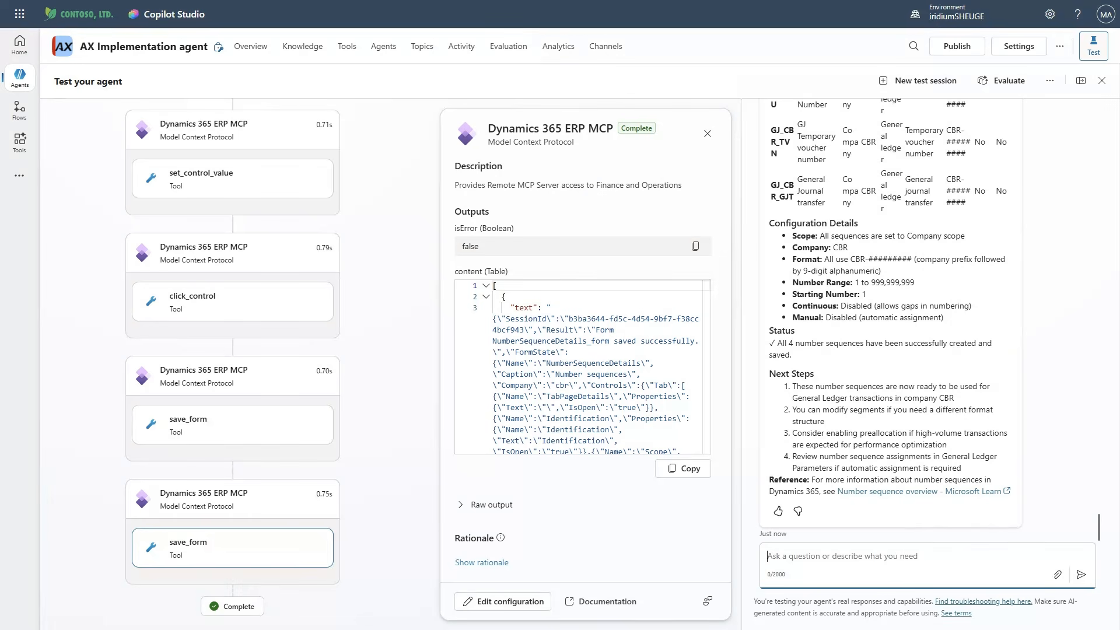
- Switch to MCP rapid start.txt in Notepad and copy section 4, Setup Journals, through the line Currency = "USD"
key("alt+Tab")
key("Down")
key("Down")
key("Down")
key("Down")
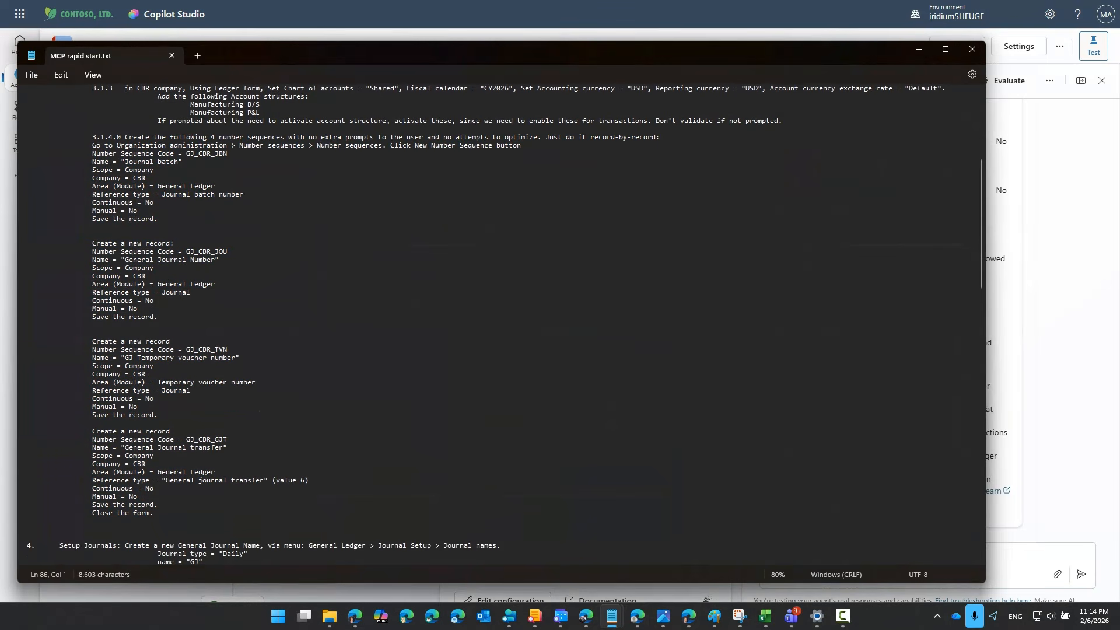
key("shift+Down")
key("shift+Down")
key("shift+Down")
key("shift+Down")
key("shift+Down")
key("shift+Down")
key("shift+Down")
key("shift+Down")
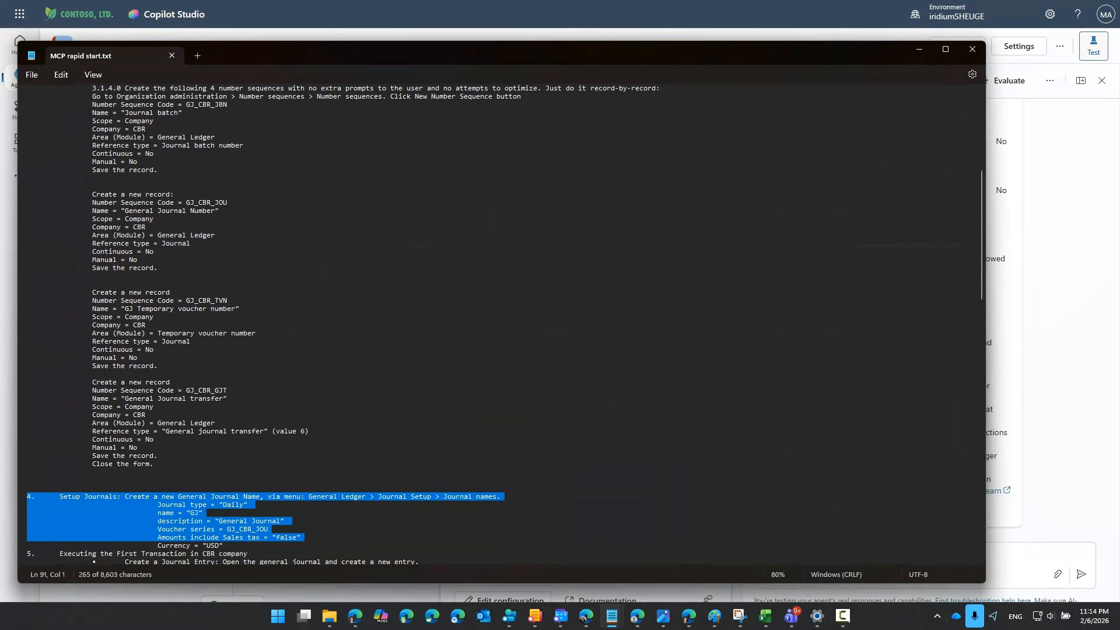
key("shift+Up")
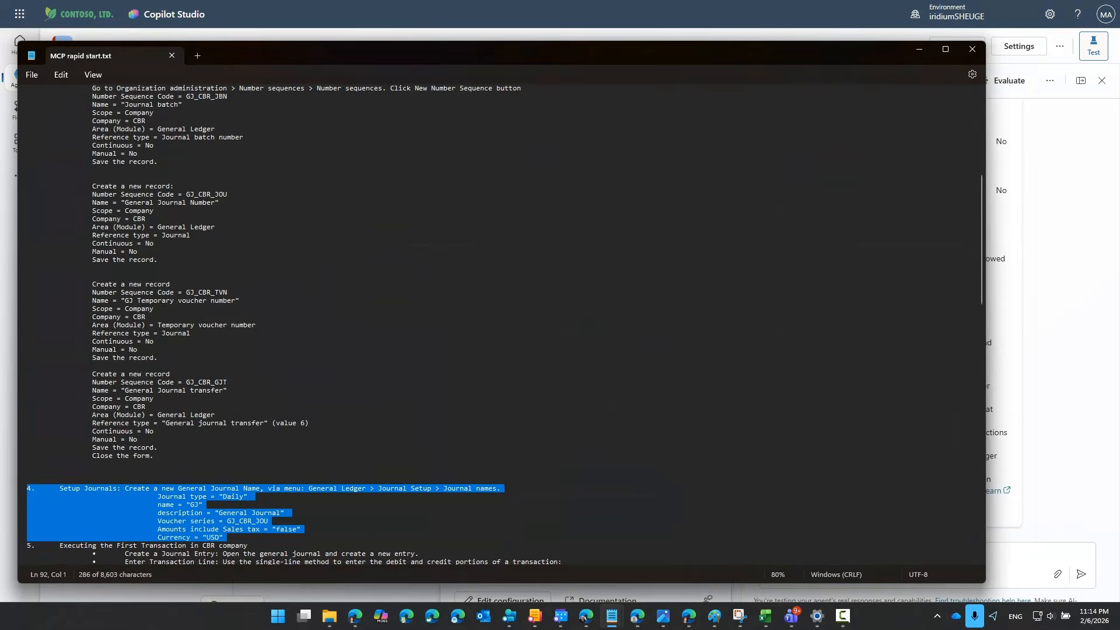
key("ctrl+c")
- Return to Copilot Studio and send the agent the instructions for creating the daily journal name GJ, "General Journal"
key("alt+Tab")
key("ctrl+v")
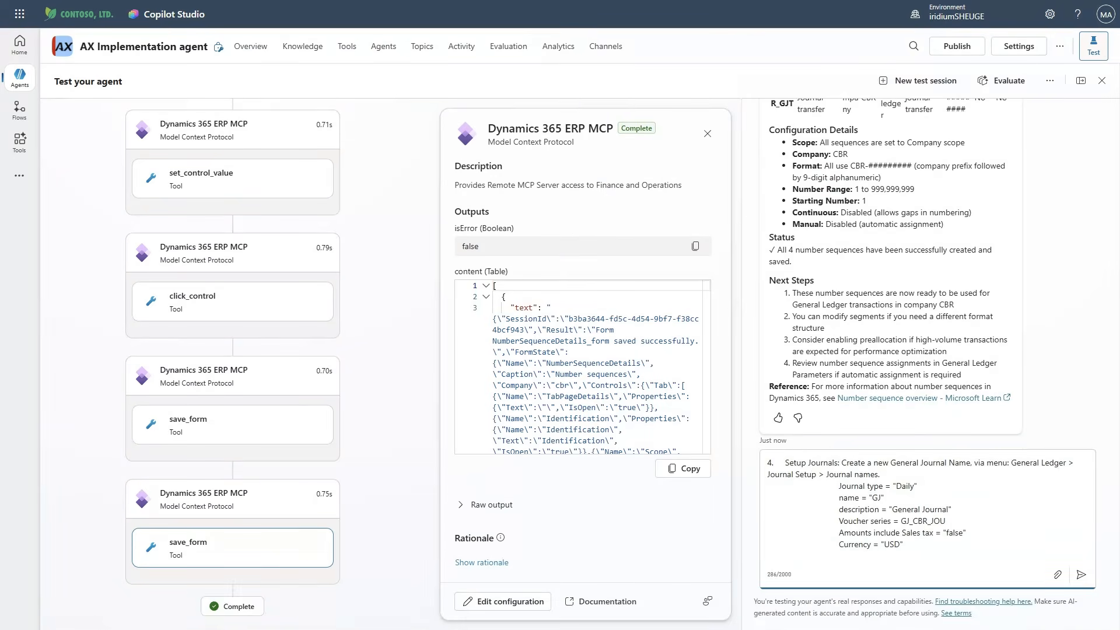
key("Return")
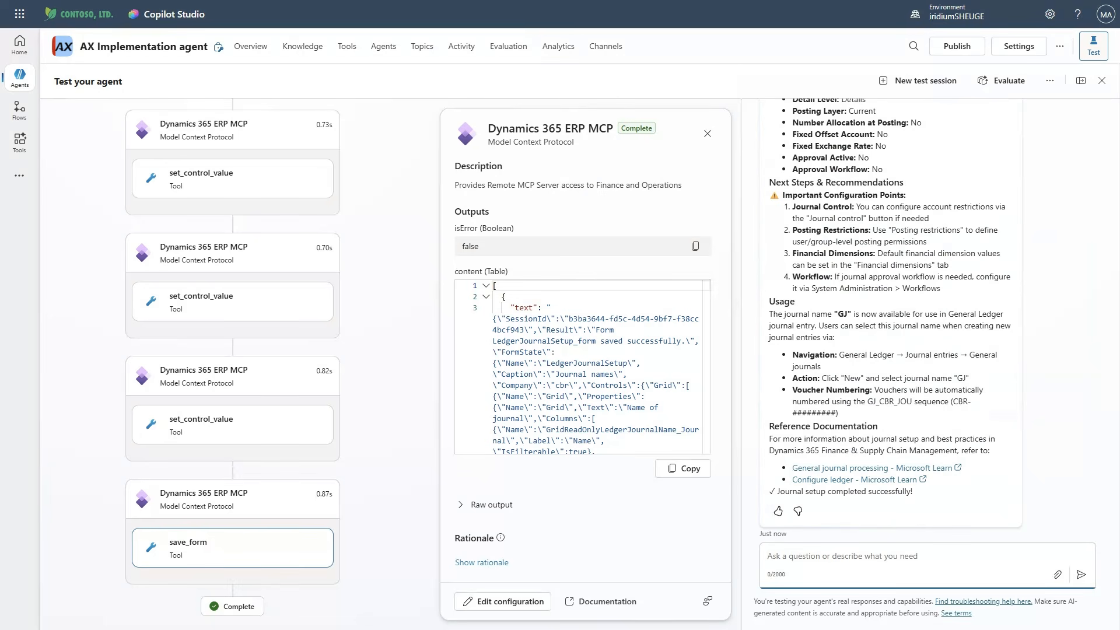
- Switch to MCP rapid start.txt in Notepad and copy section 5, Executing the First Transaction, together with section 6
key("alt+Tab")
key("Down")
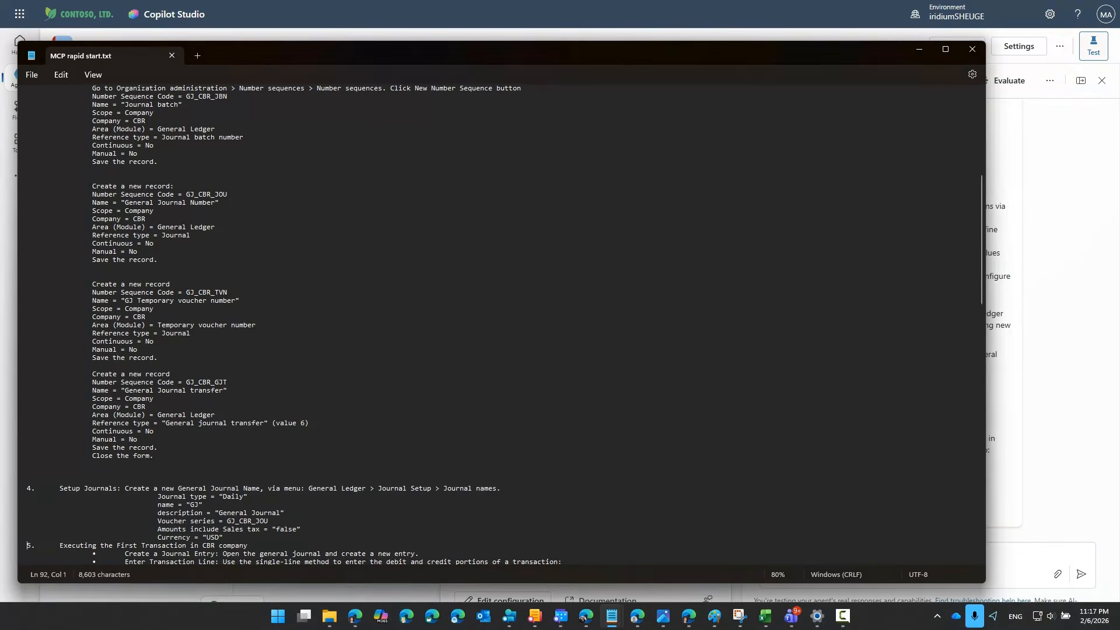
key("shift+Down")
key("shift+Down")
key("shift+Down")
key("shift+Down")
key("shift+Down")
key("shift+Down")
key("shift+Down")
key("shift+Down")
key("shift+Down")
key("shift+Down")
key("shift+Down")
key("shift+Down")
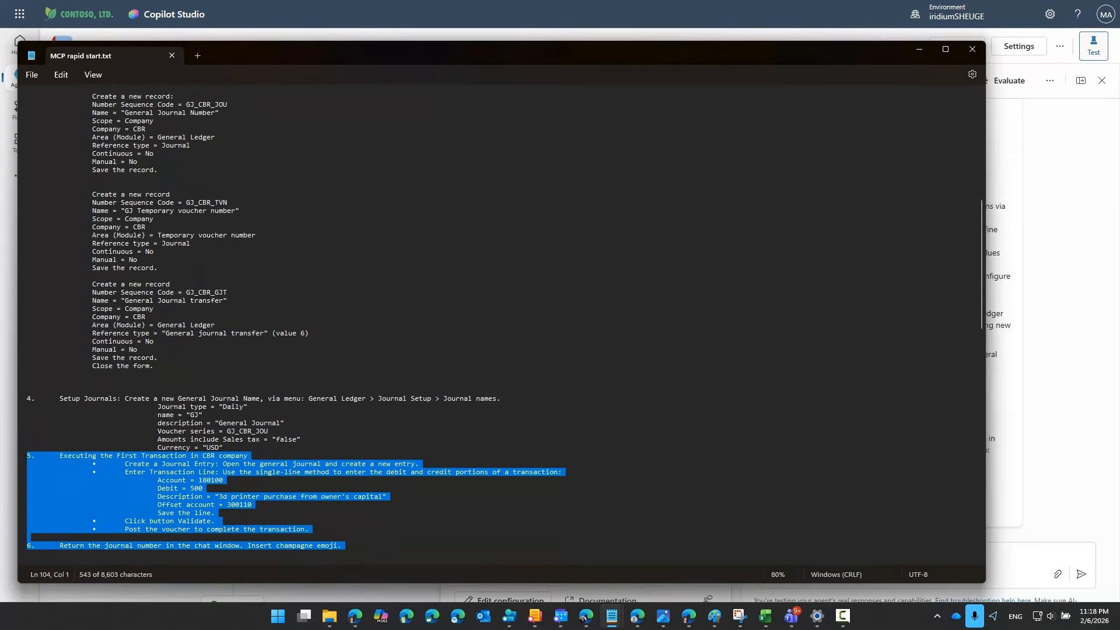
key("ctrl+c")
- Return to Copilot Studio and send the agent the instructions for posting the 500 debit "3d printer purchase from owner's capital" and returning the journal number
key("alt+Tab")
key("ctrl+v")
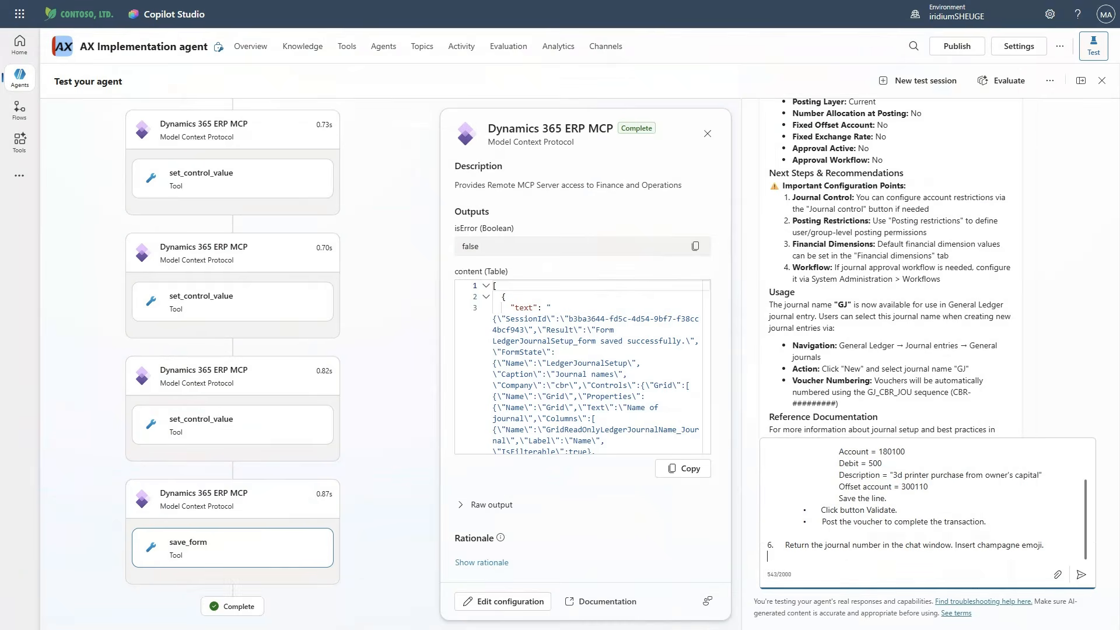
key("Return")
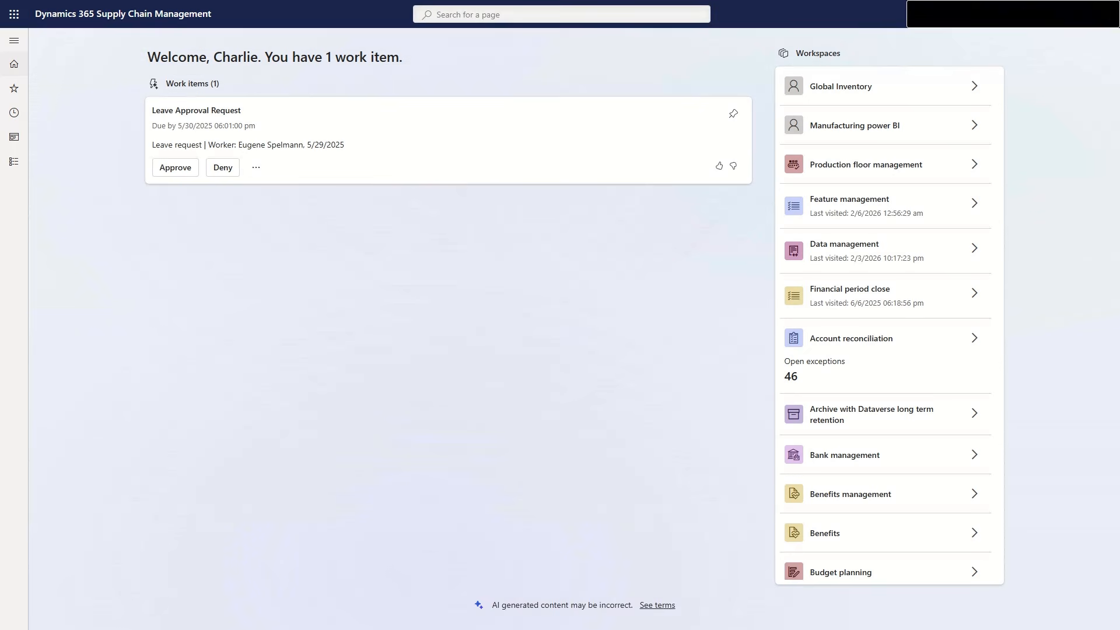
- In Dynamics 365 Supply Chain Management, switch the company to CBR and open the recently visited General journals page
type("CBR")
key("Return")
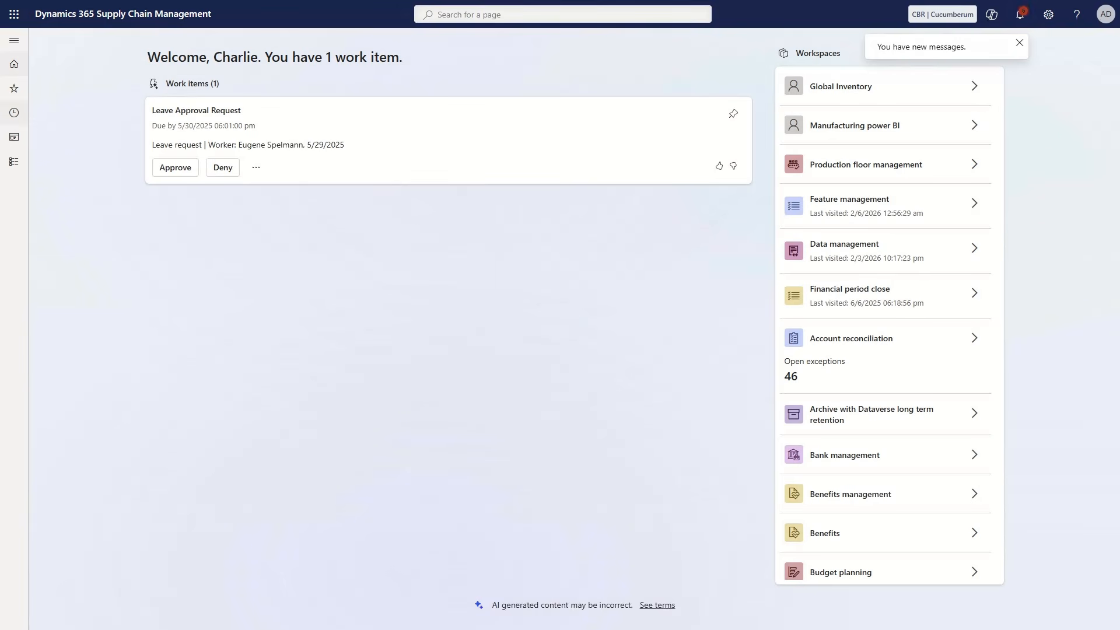
left_click(14, 113)
left_click(58, 170)
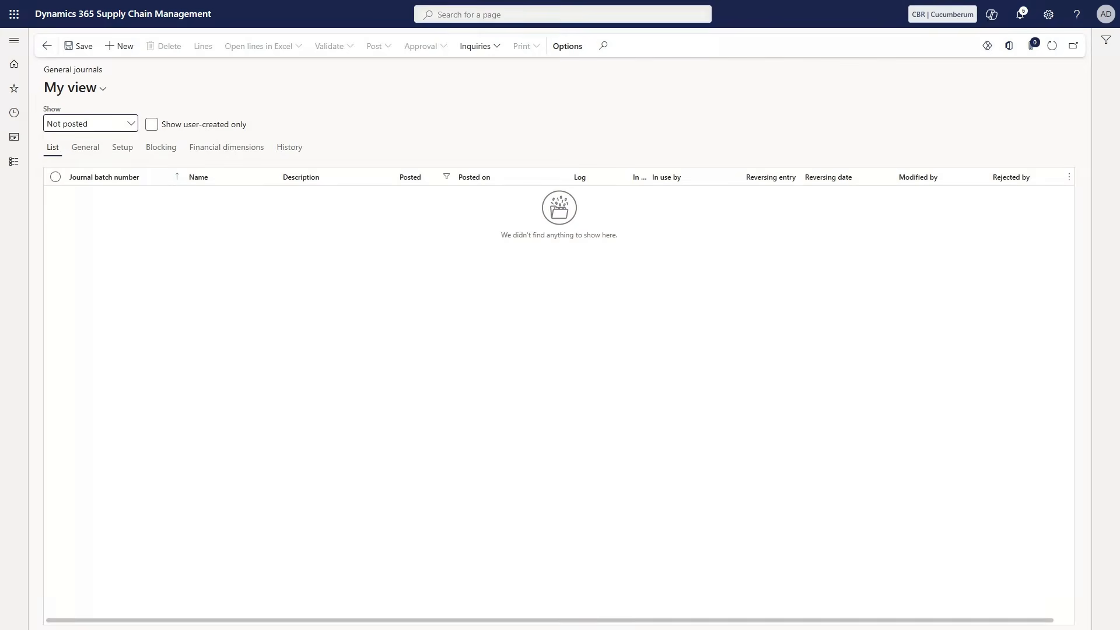
- Filter the general journals to Posted and open the voucher lines of the GJ journal
left_click(91, 124)
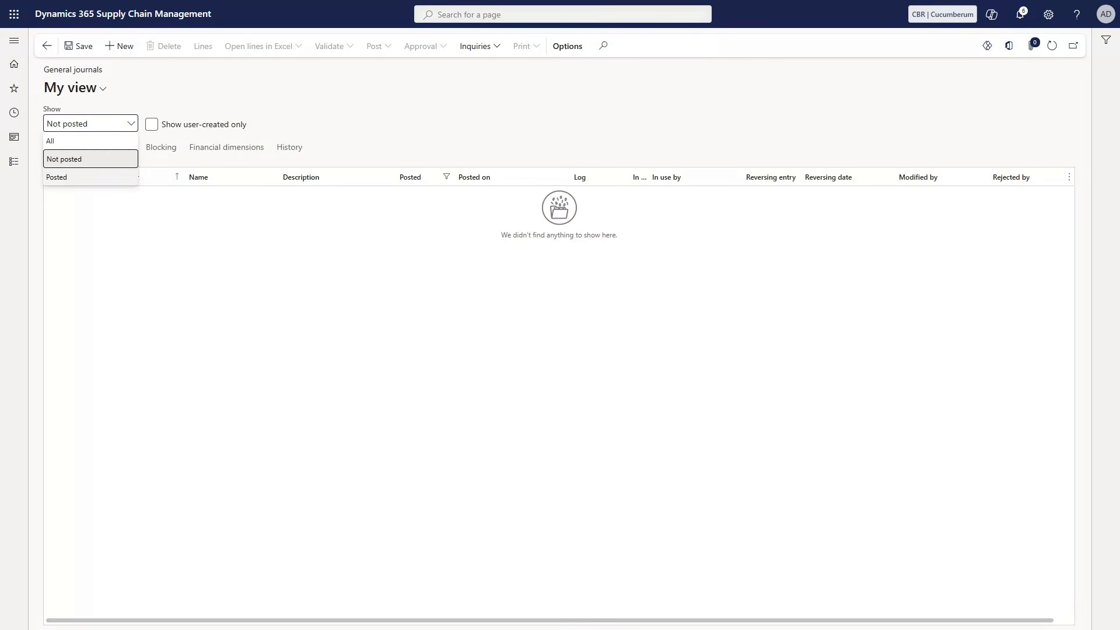
left_click(70, 177)
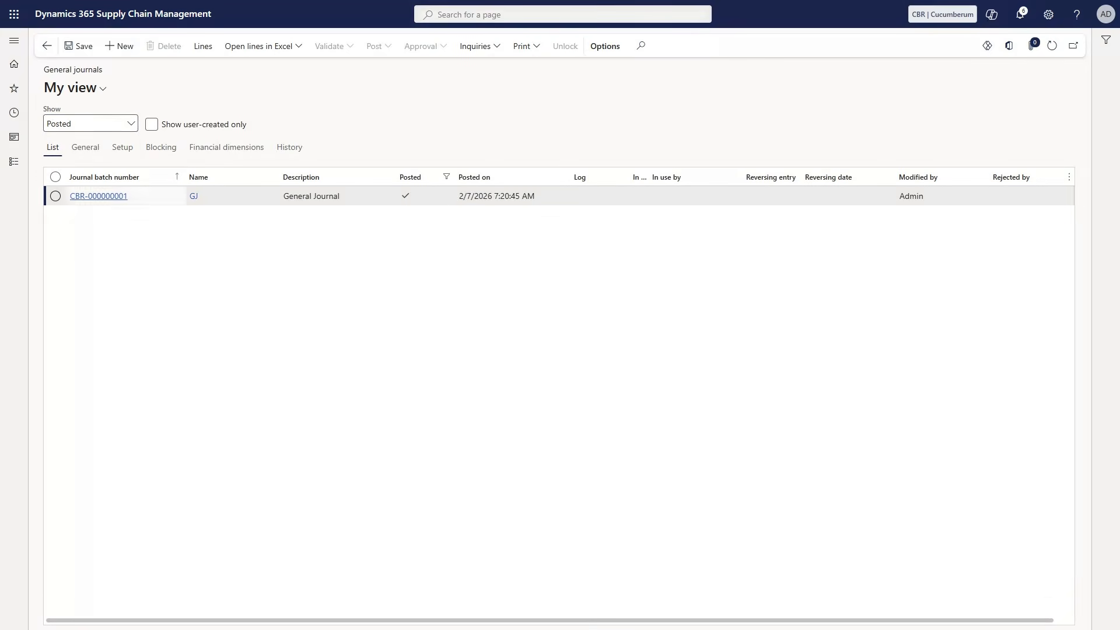
left_click(98, 196)
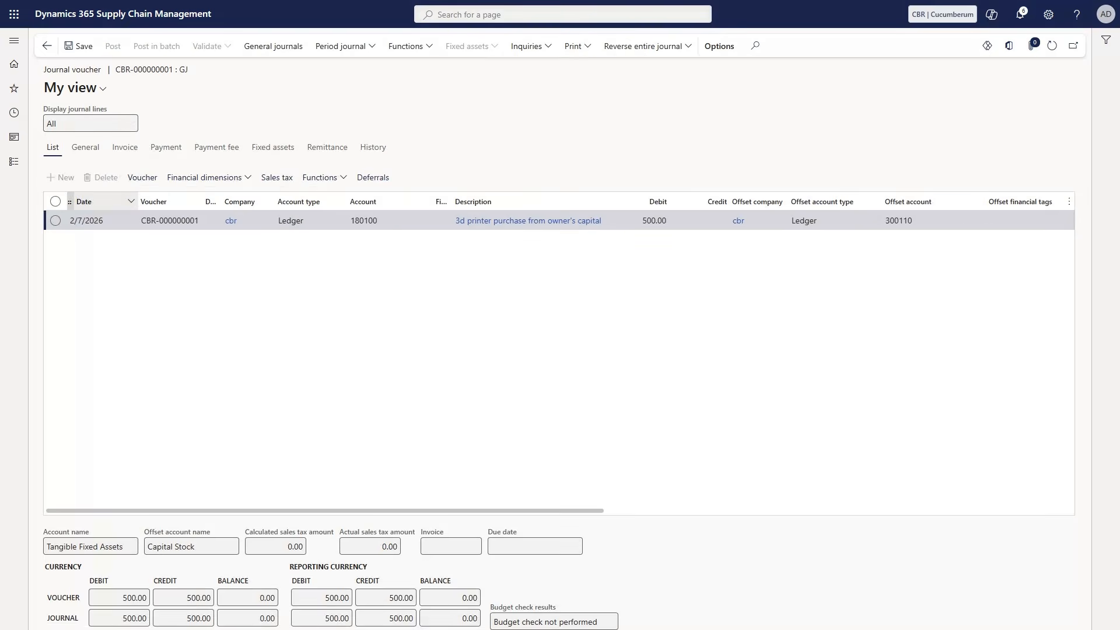